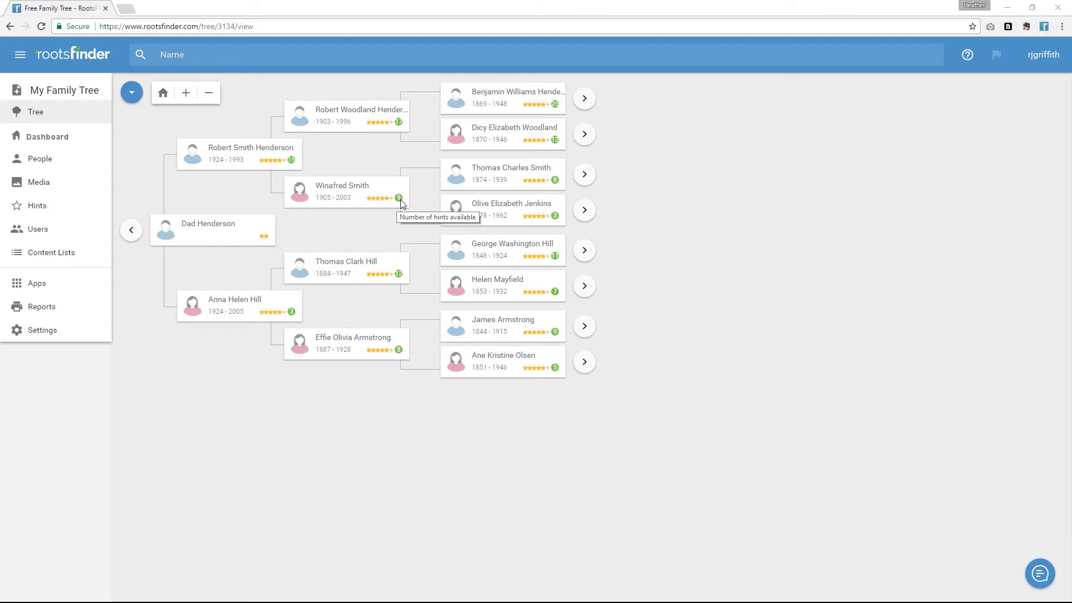
{"action": "left_click", "coordinate": [340, 263]}
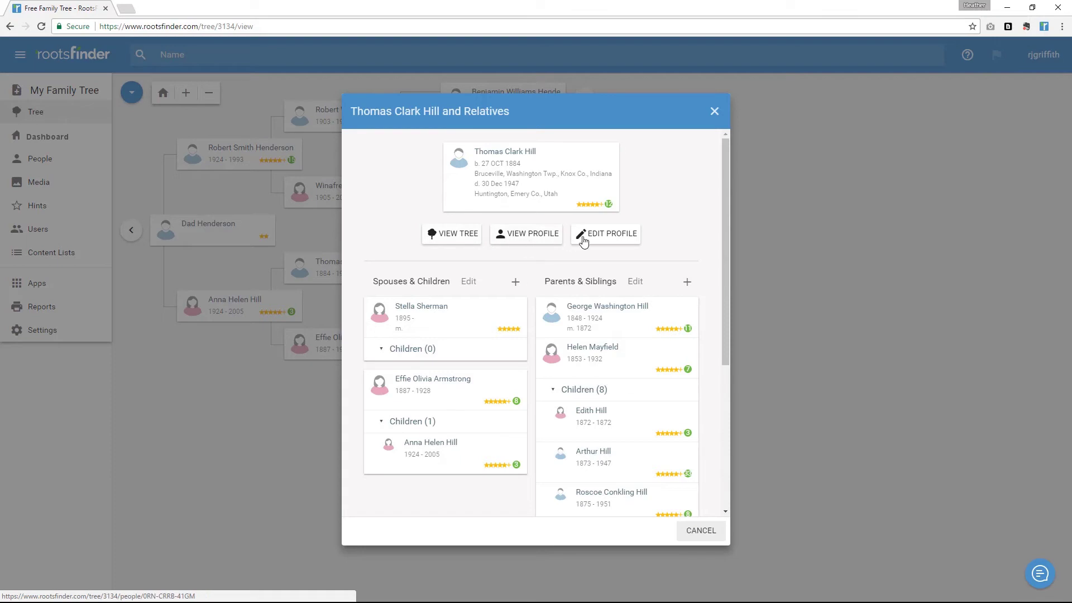
{"action": "left_click", "coordinate": [537, 244]}
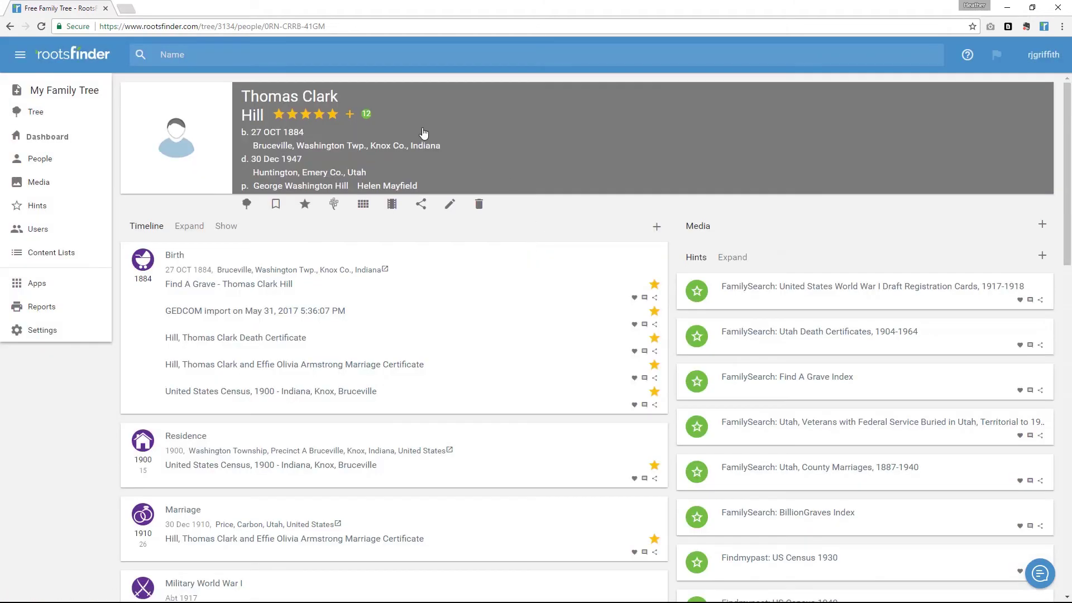
Upload TCHILL.jpg as the profile photo, cropping it shorter from the bottom.
{"action": "mouse_move", "coordinate": [361, 120]}
{"action": "left_click", "coordinate": [179, 140]}
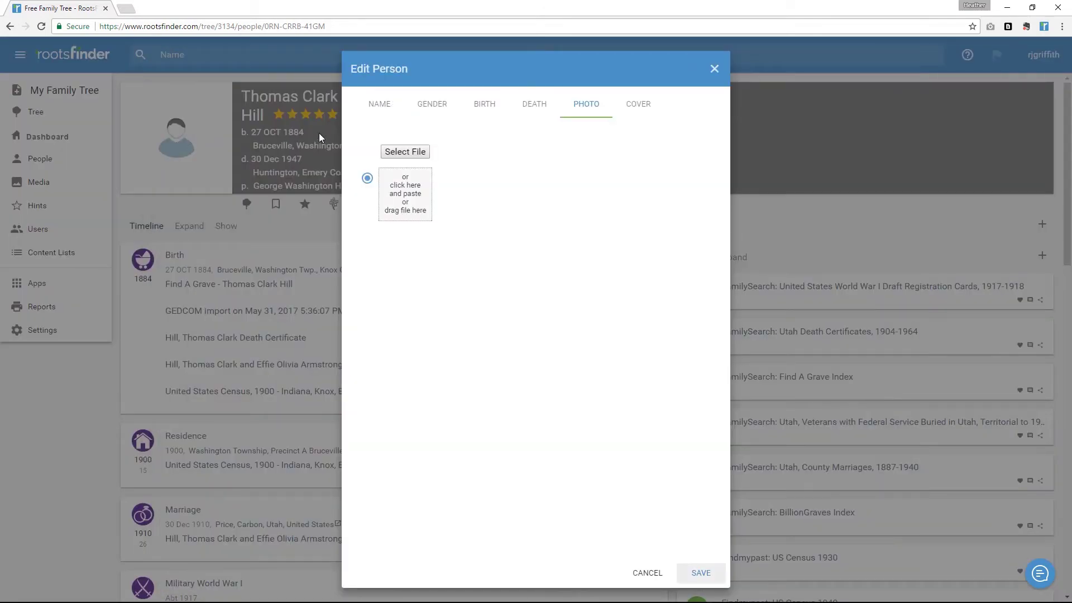
{"action": "left_click", "coordinate": [391, 159]}
{"action": "scroll", "coordinate": [257, 182], "scroll_direction": "down", "scroll_amount": 5}
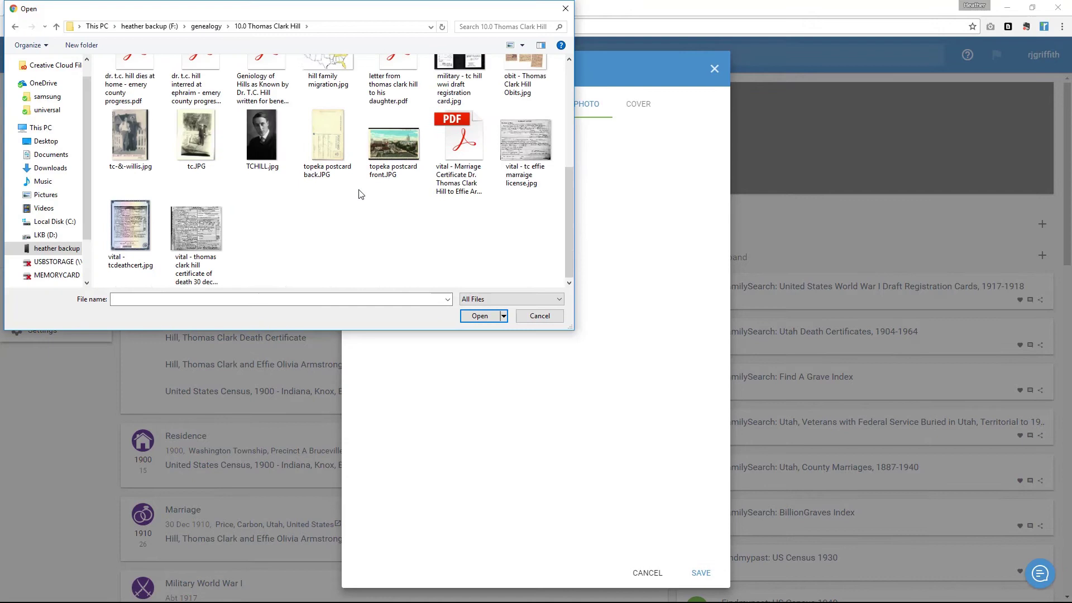
{"action": "left_click", "coordinate": [263, 145]}
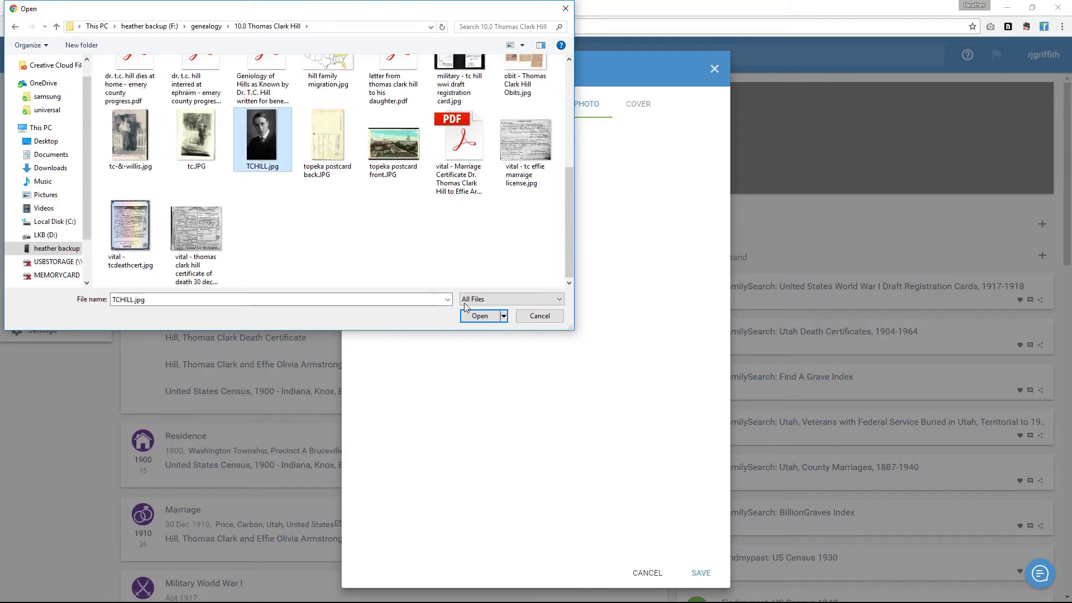
{"action": "left_click", "coordinate": [479, 316]}
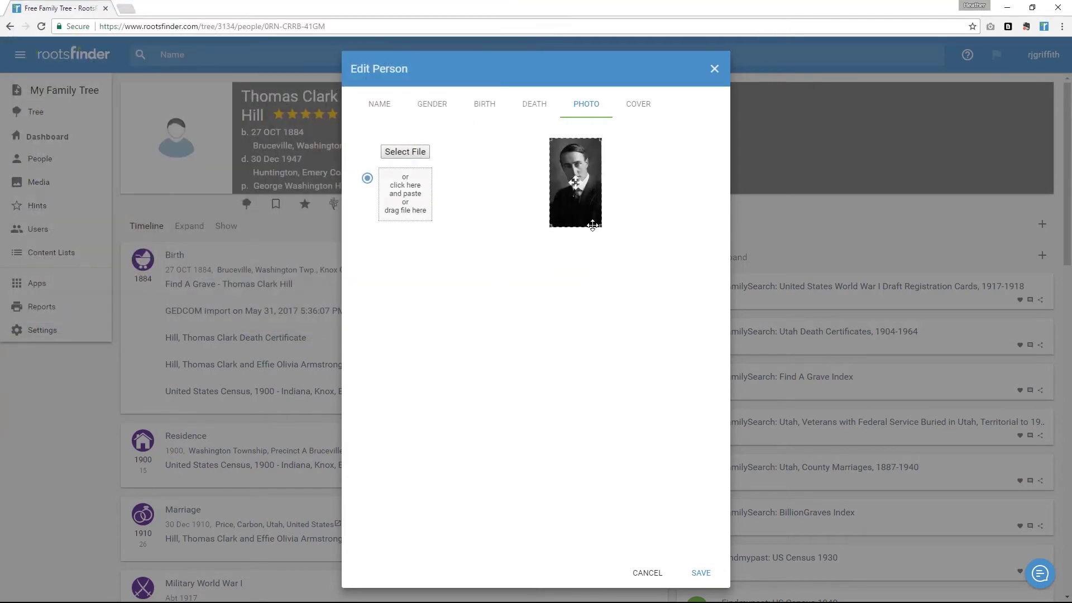
{"action": "left_click_drag", "start_coordinate": [600, 225], "coordinate": [608, 211]}
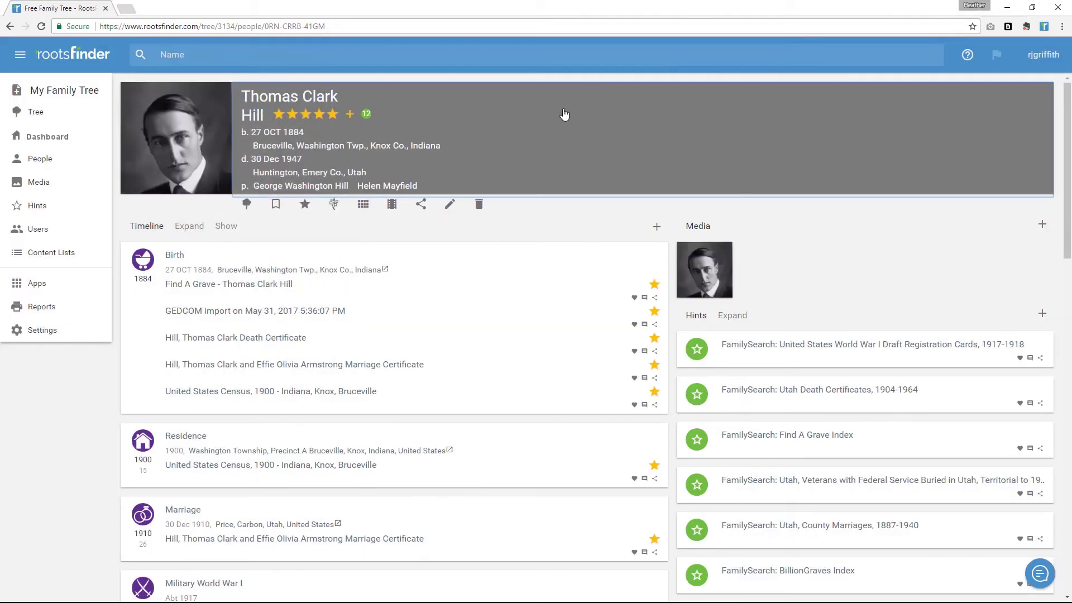
Set 'certificate - tclatincert.jpg' as the profile's cover banner and save it.
{"action": "left_click", "coordinate": [565, 114]}
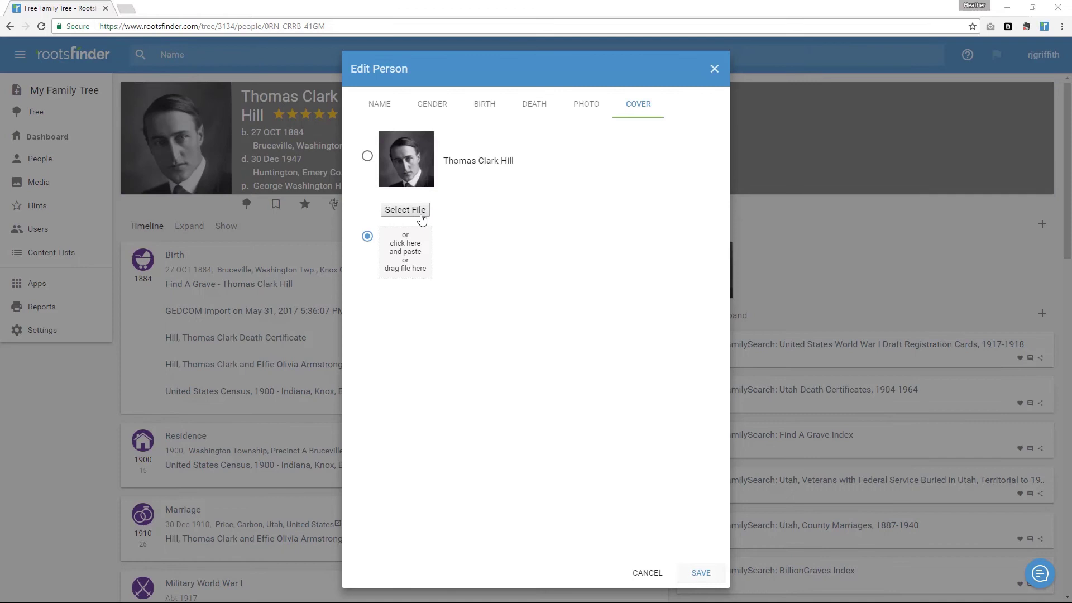
{"action": "left_click", "coordinate": [420, 213]}
{"action": "left_click", "coordinate": [328, 182]}
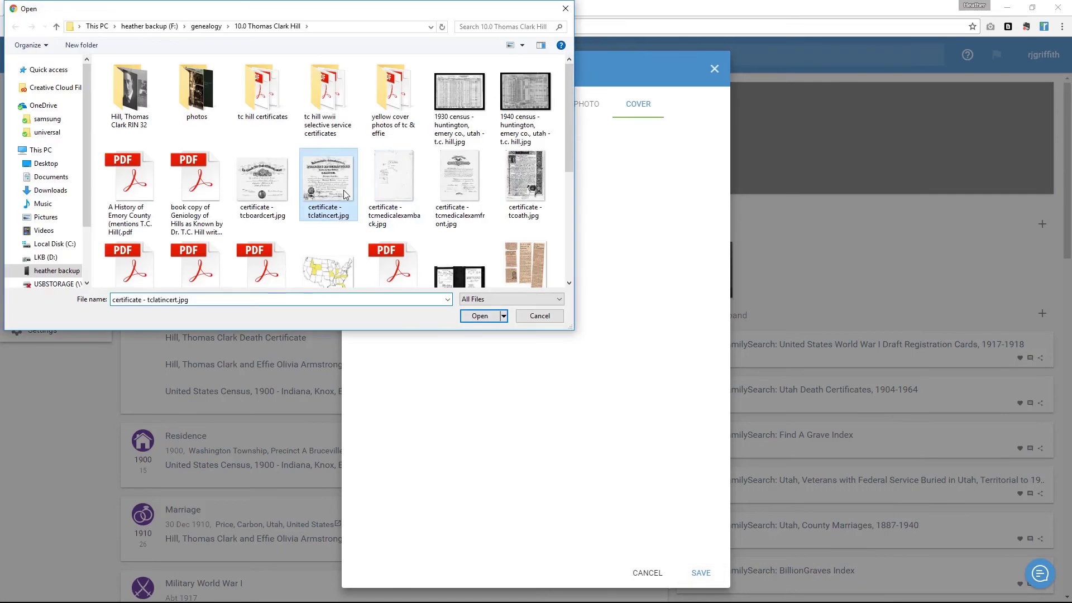
{"action": "left_click", "coordinate": [477, 316]}
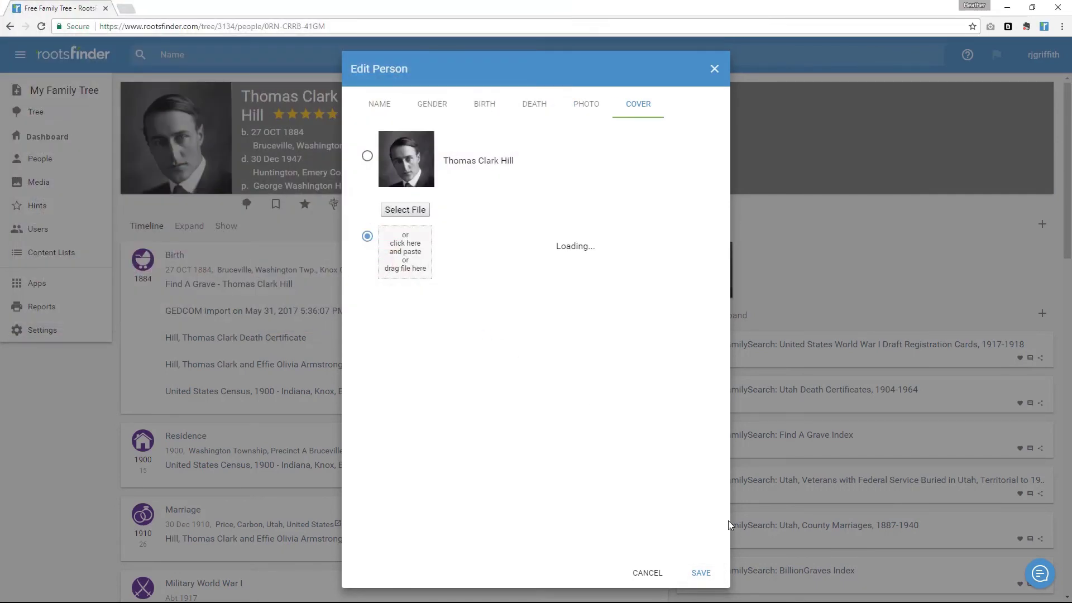
{"action": "left_click", "coordinate": [702, 573]}
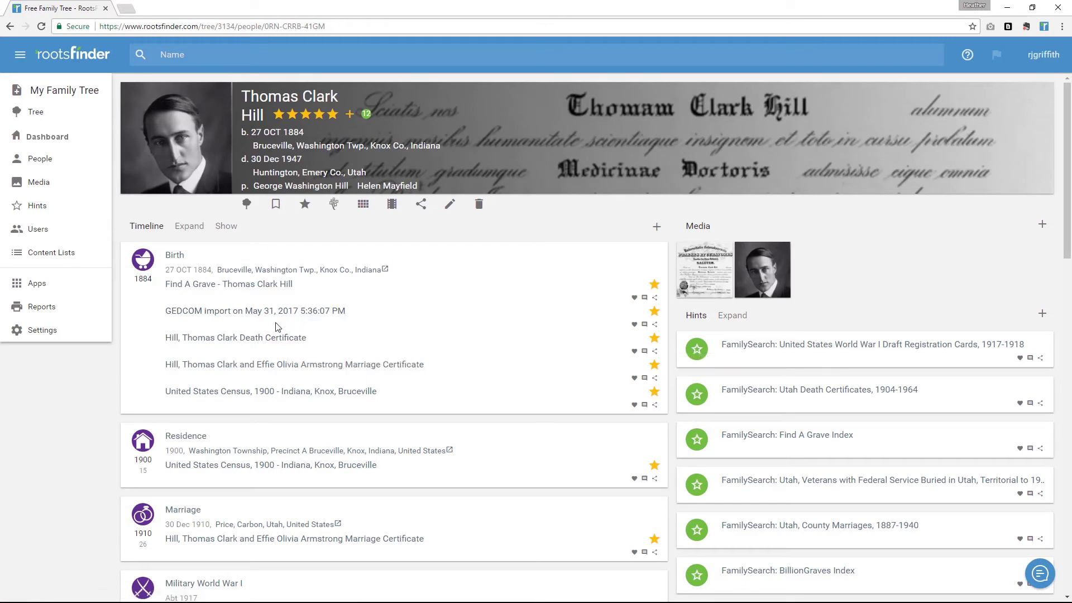
Attach the 'vital - tc effie marraige license.jpg' scan to the marriage certificate event.
{"action": "left_click", "coordinate": [268, 365]}
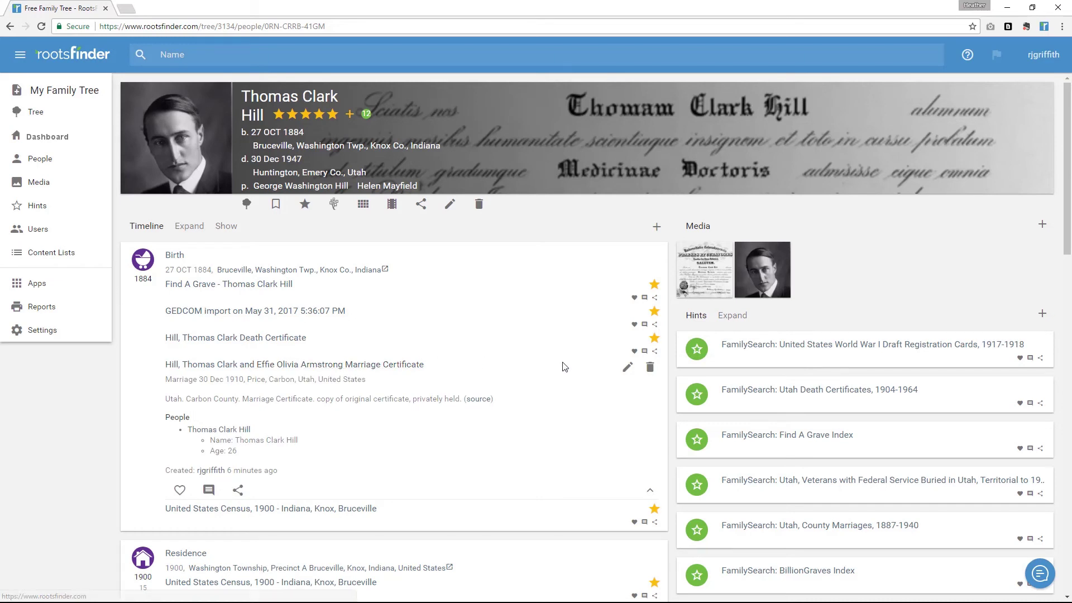
{"action": "left_click", "coordinate": [626, 373]}
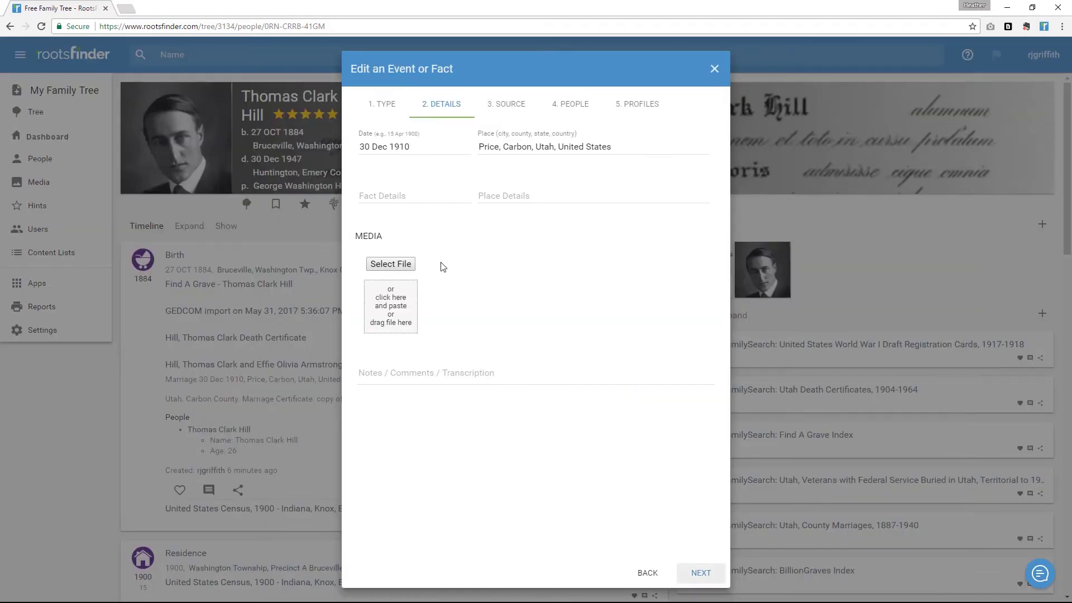
{"action": "left_click", "coordinate": [394, 267]}
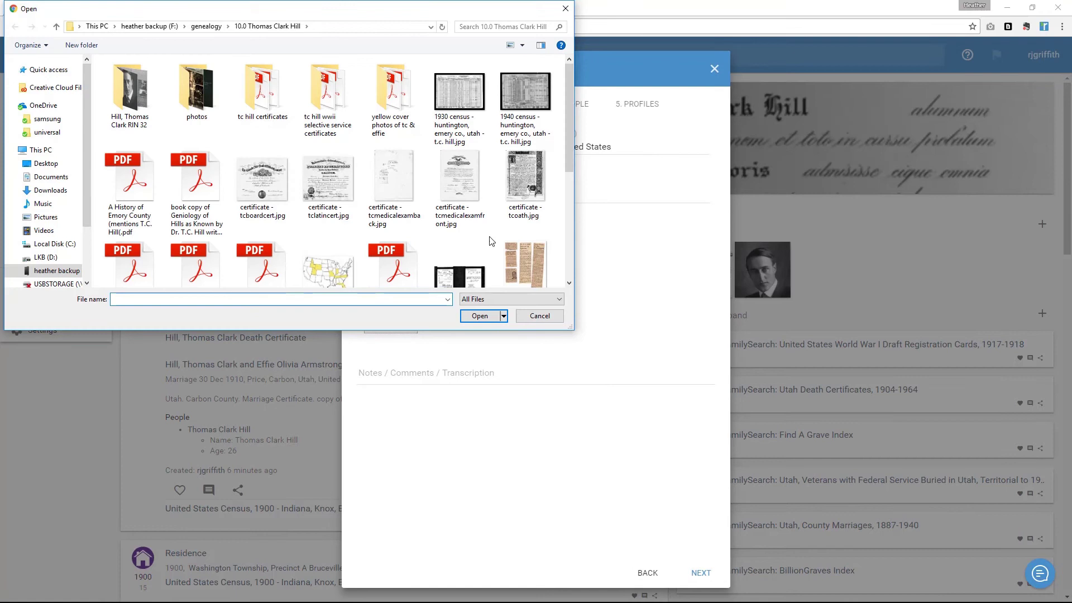
{"action": "scroll", "coordinate": [491, 240], "scroll_direction": "down", "scroll_amount": 1}
{"action": "scroll", "coordinate": [491, 240], "scroll_direction": "down", "scroll_amount": 1}
{"action": "left_click", "coordinate": [540, 247]}
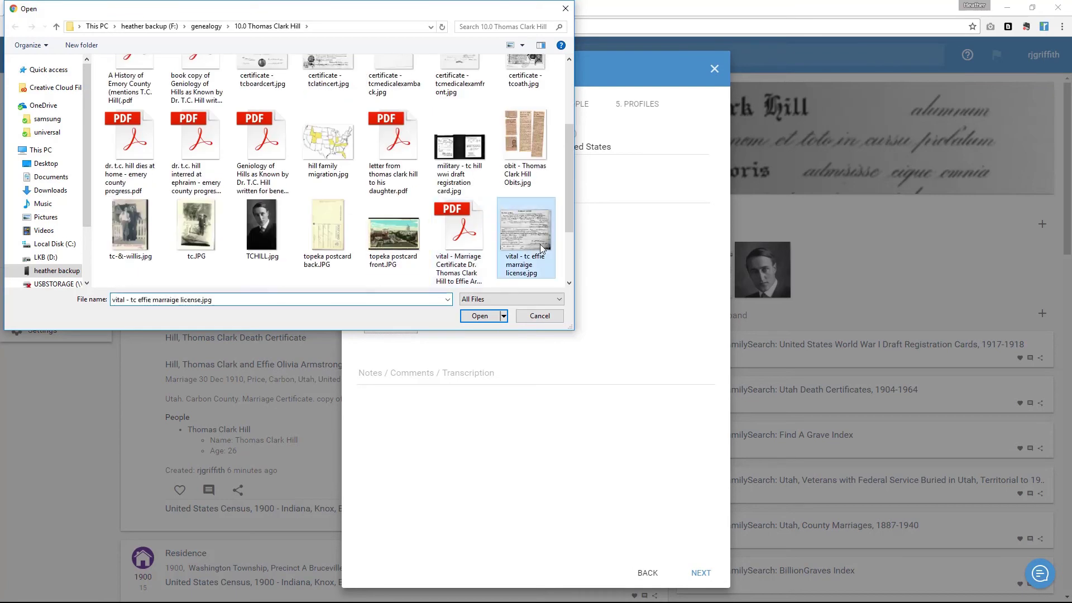
{"action": "left_click", "coordinate": [493, 315]}
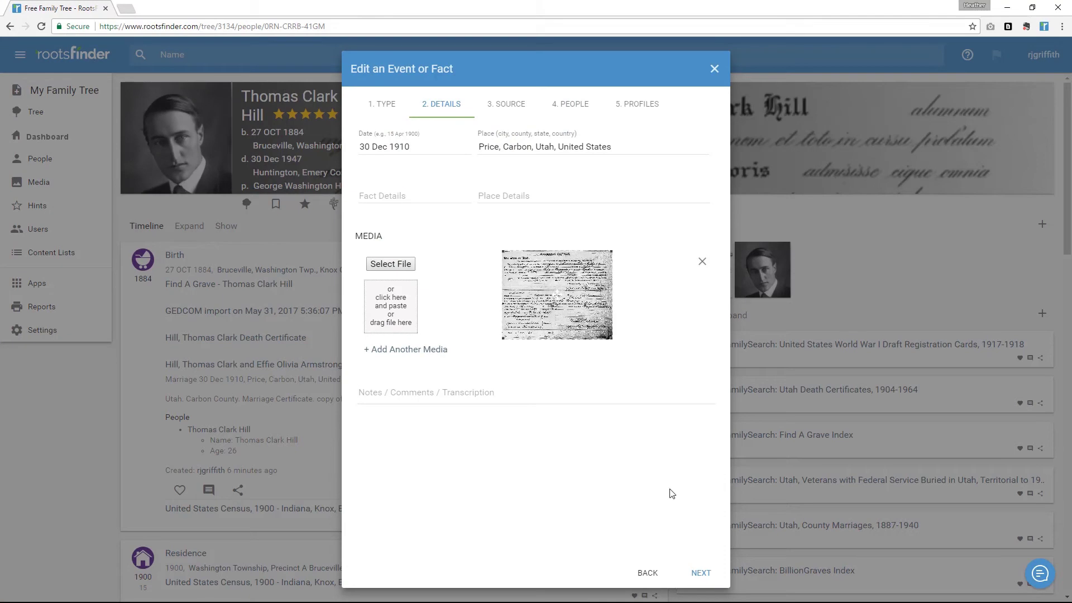
{"action": "left_click", "coordinate": [699, 574]}
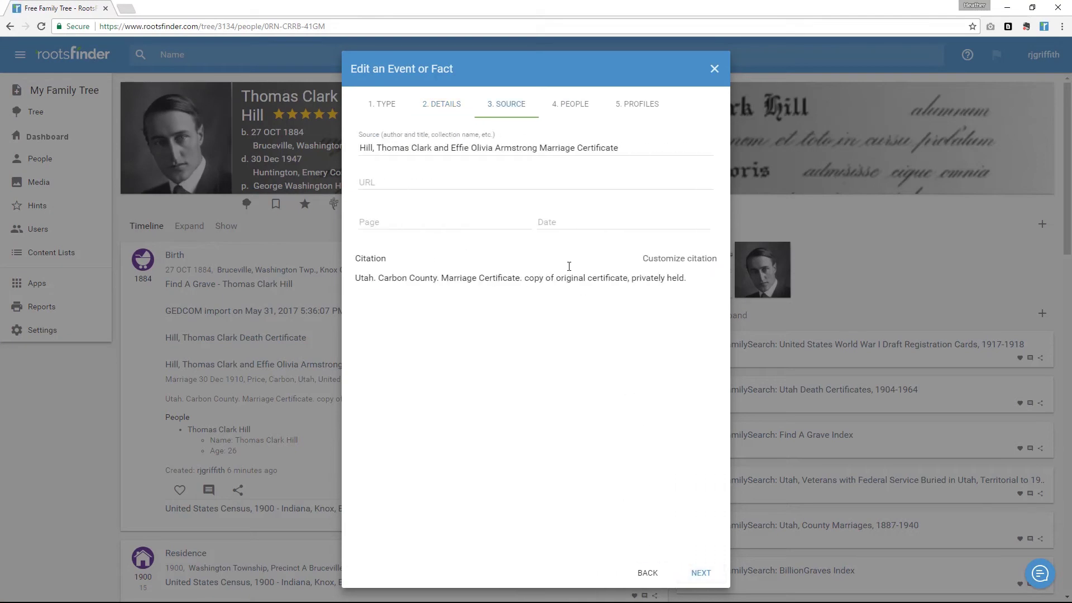
{"action": "left_click", "coordinate": [697, 573]}
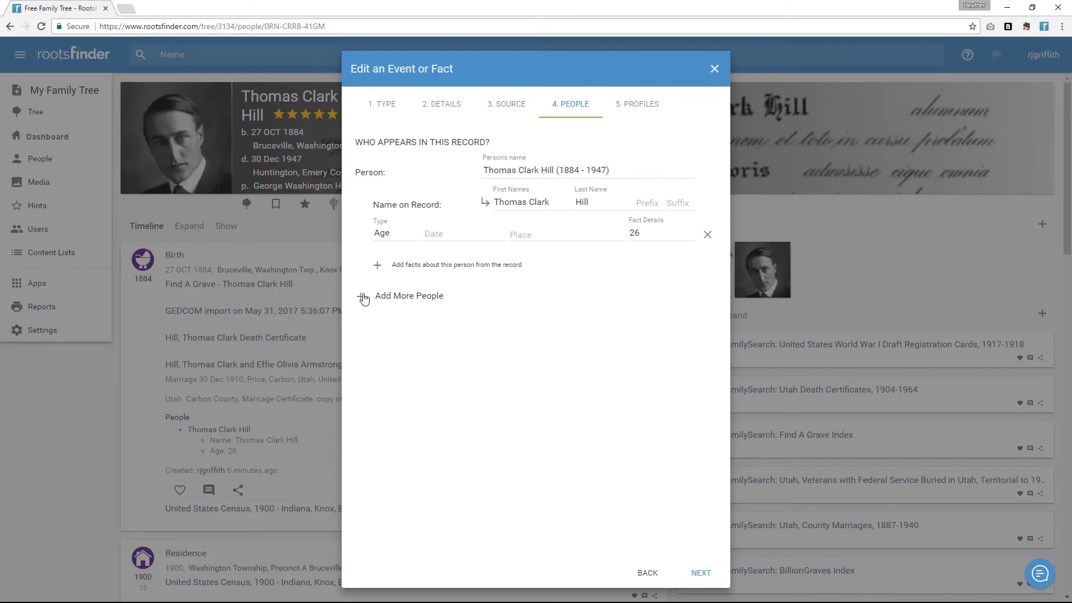
{"action": "left_click", "coordinate": [364, 301]}
{"action": "left_click", "coordinate": [398, 297]}
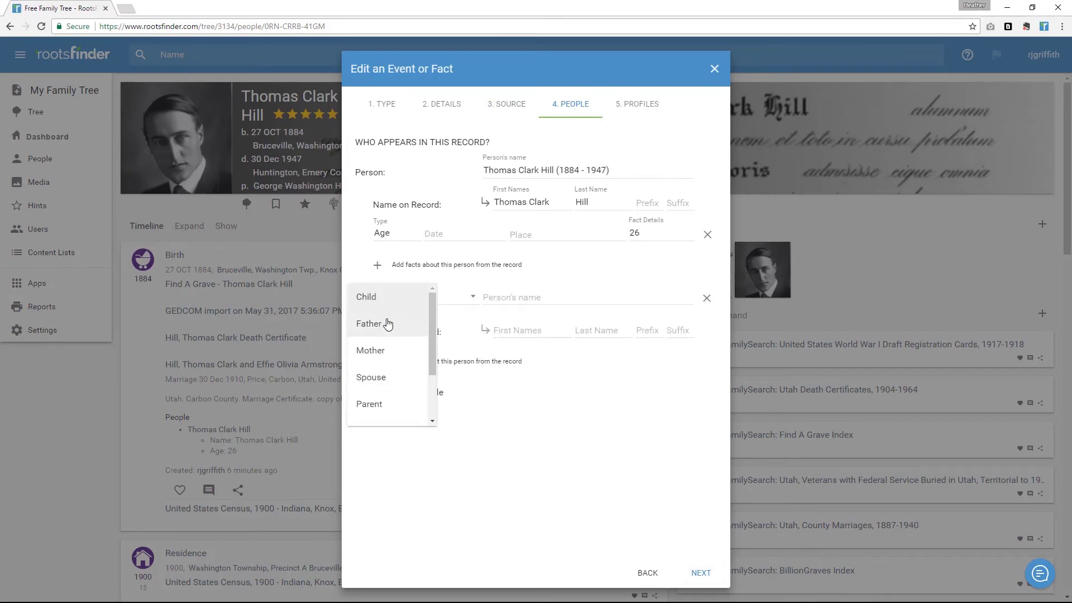
{"action": "left_click", "coordinate": [382, 381]}
{"action": "left_click", "coordinate": [542, 301]}
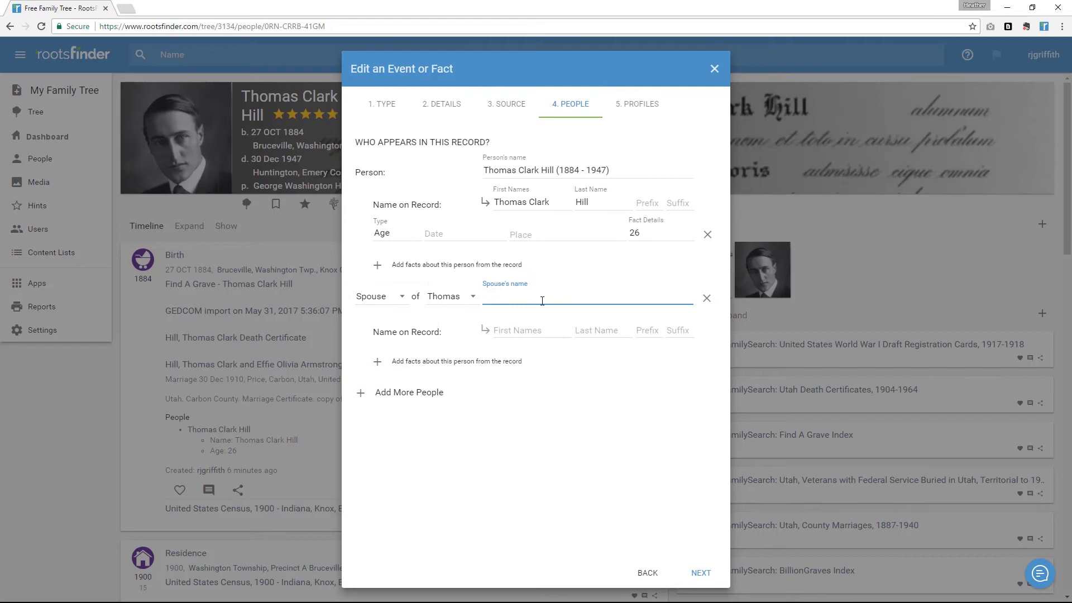
{"action": "type", "text": "Effie"}
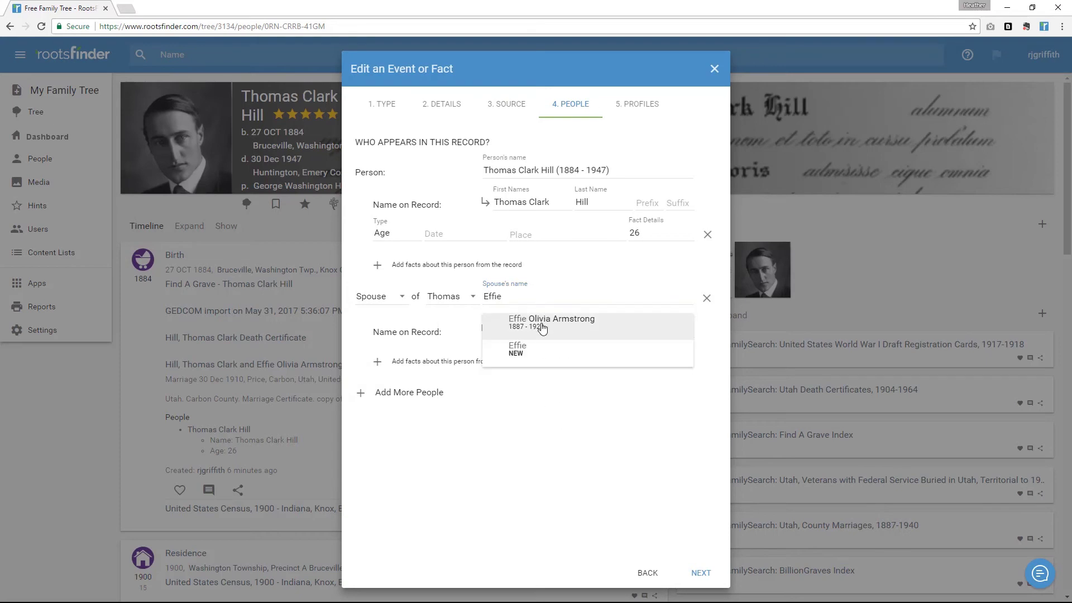
{"action": "left_click", "coordinate": [540, 327]}
{"action": "left_click", "coordinate": [486, 331]}
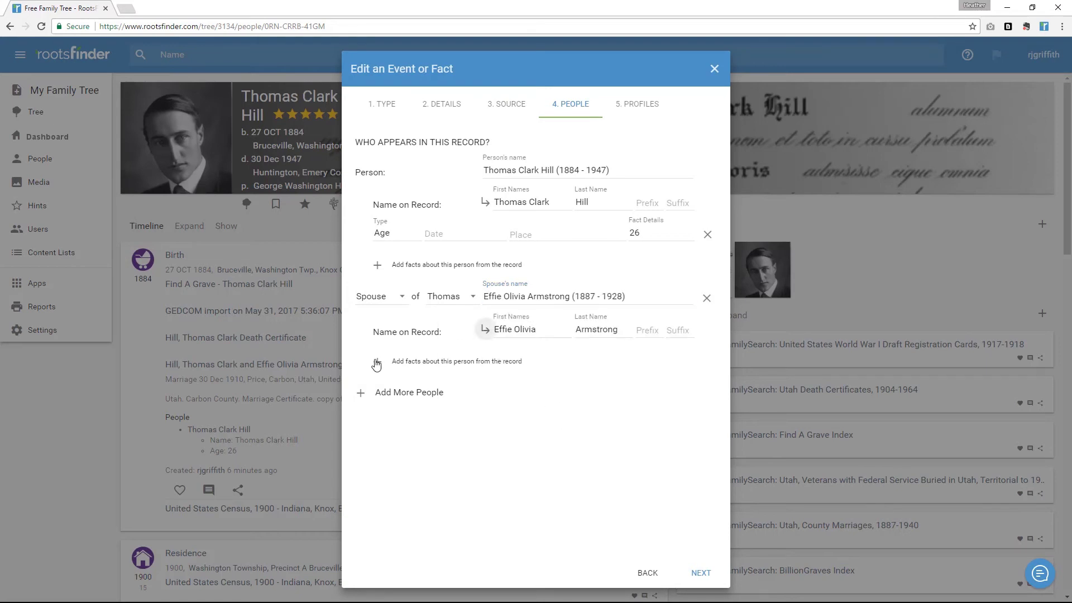
Give the spouse an Age fact of 22 and save the marriage record.
{"action": "left_click", "coordinate": [376, 362]}
{"action": "left_click", "coordinate": [385, 360]}
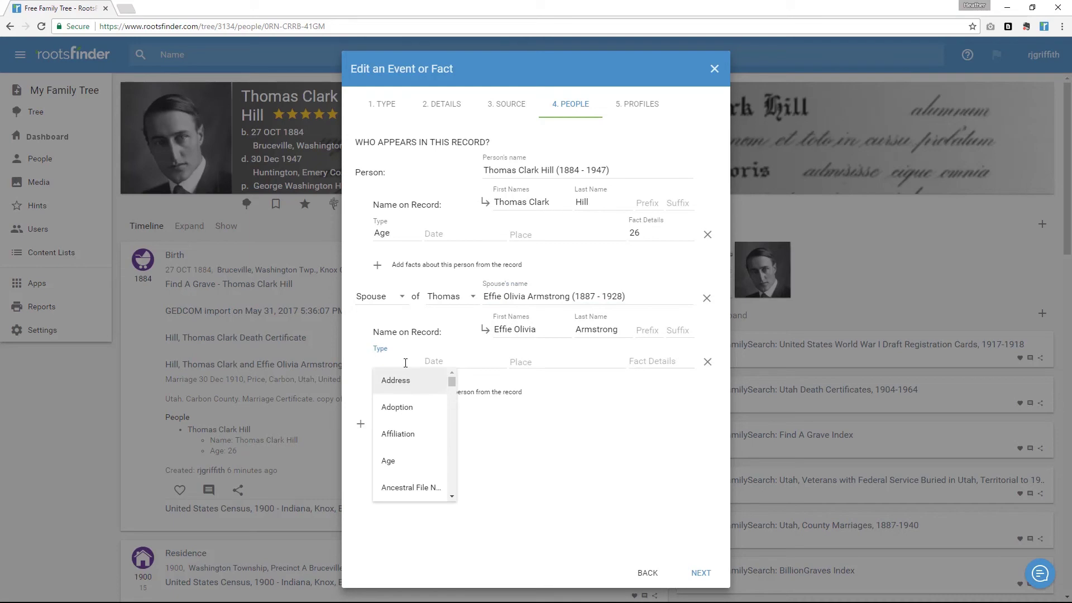
{"action": "type", "text": "Age"}
{"action": "left_click", "coordinate": [389, 381]}
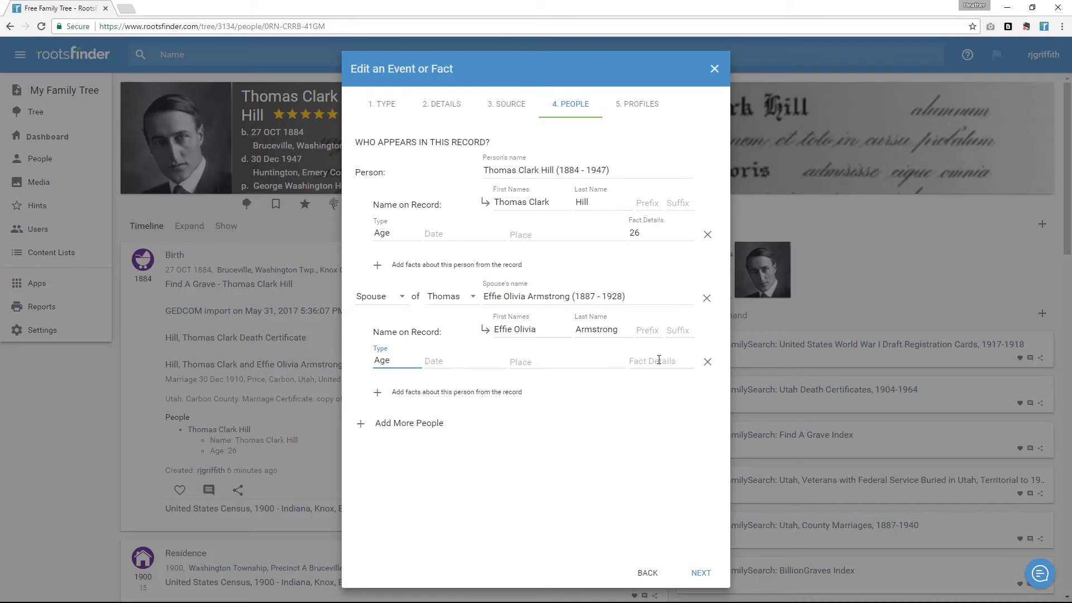
{"action": "left_click", "coordinate": [659, 359]}
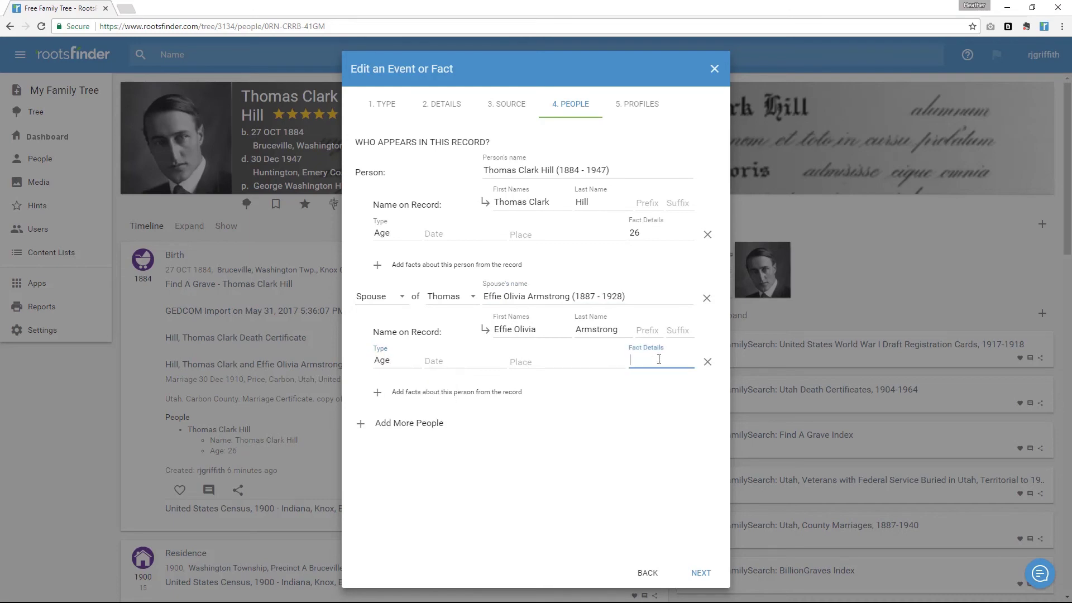
{"action": "left_click", "coordinate": [701, 574]}
{"action": "left_click", "coordinate": [700, 575]}
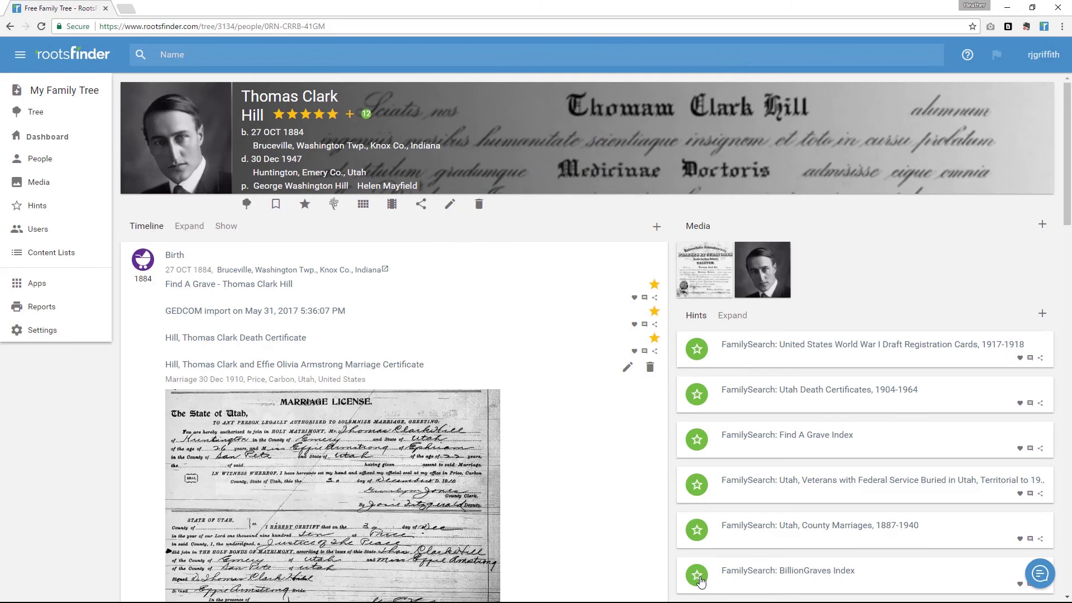
{"action": "left_click", "coordinate": [363, 205]}
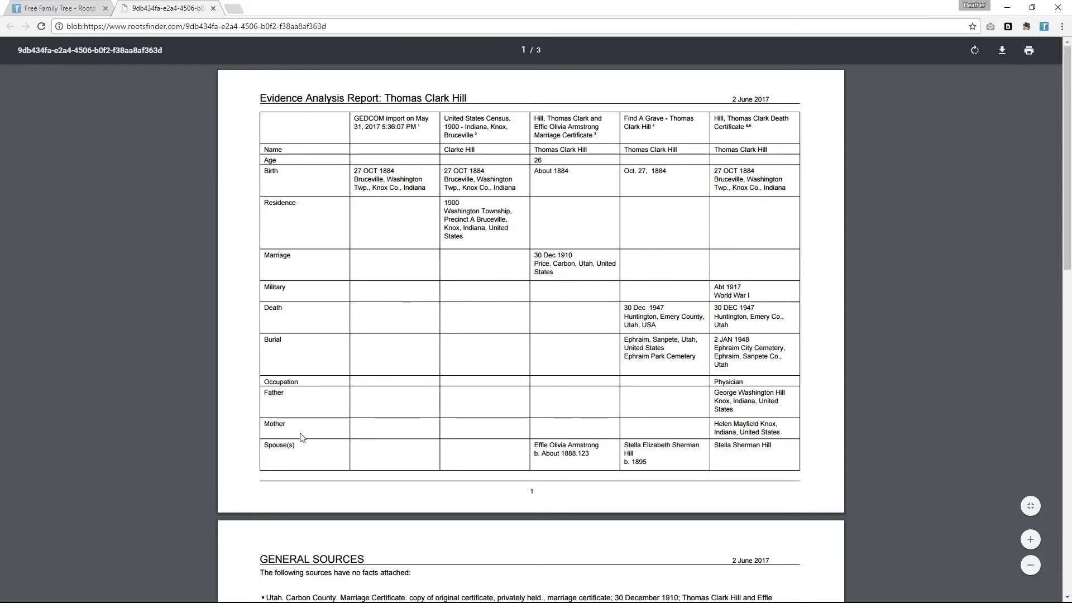
{"action": "left_click", "coordinate": [213, 8]}
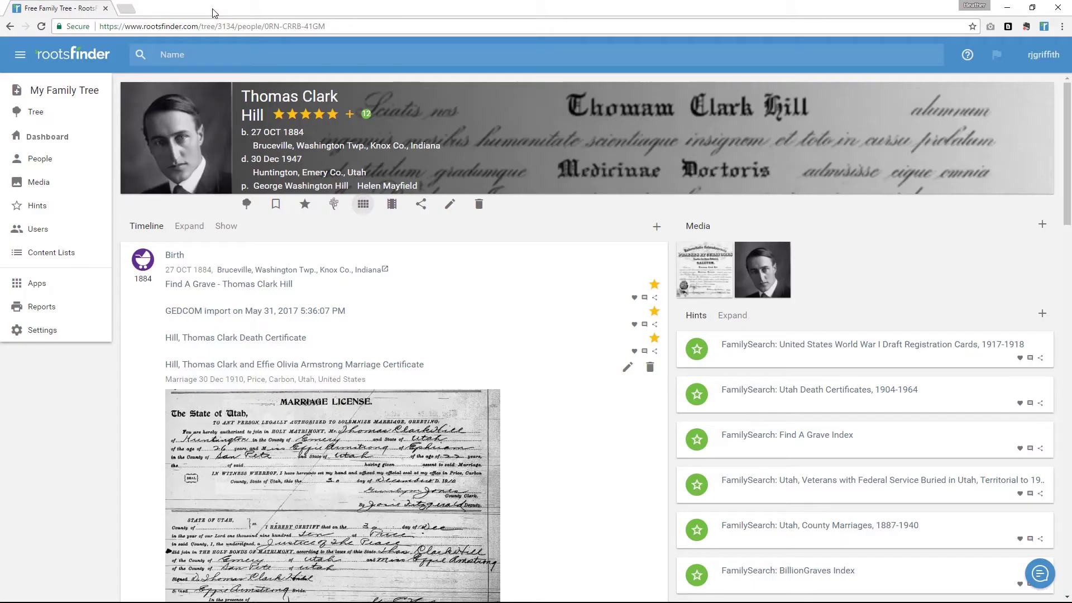
Upload the camping photo to Media and title it 'Camping with friends'.
{"action": "left_click", "coordinate": [1040, 229]}
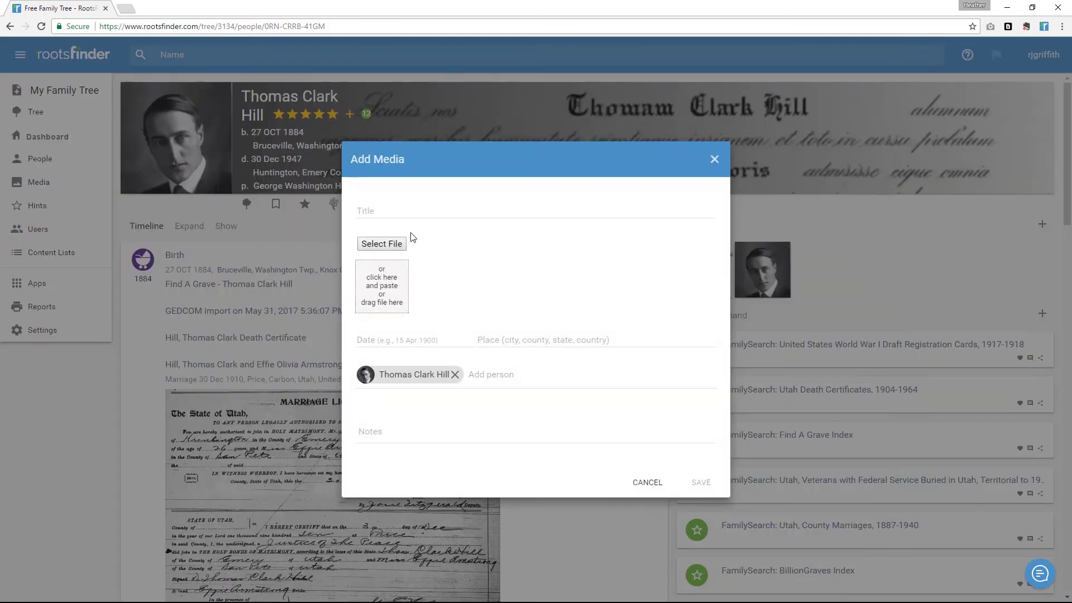
{"action": "left_click", "coordinate": [382, 244]}
{"action": "left_click", "coordinate": [134, 92]}
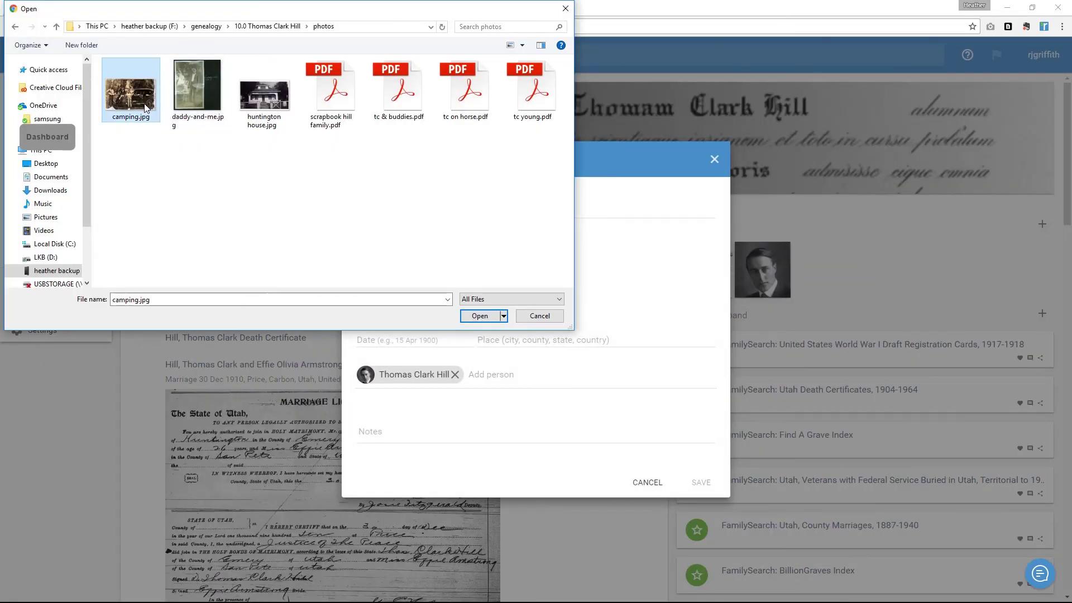
{"action": "left_click", "coordinate": [476, 320]}
{"action": "left_click", "coordinate": [421, 208]}
{"action": "type", "text": "C"}
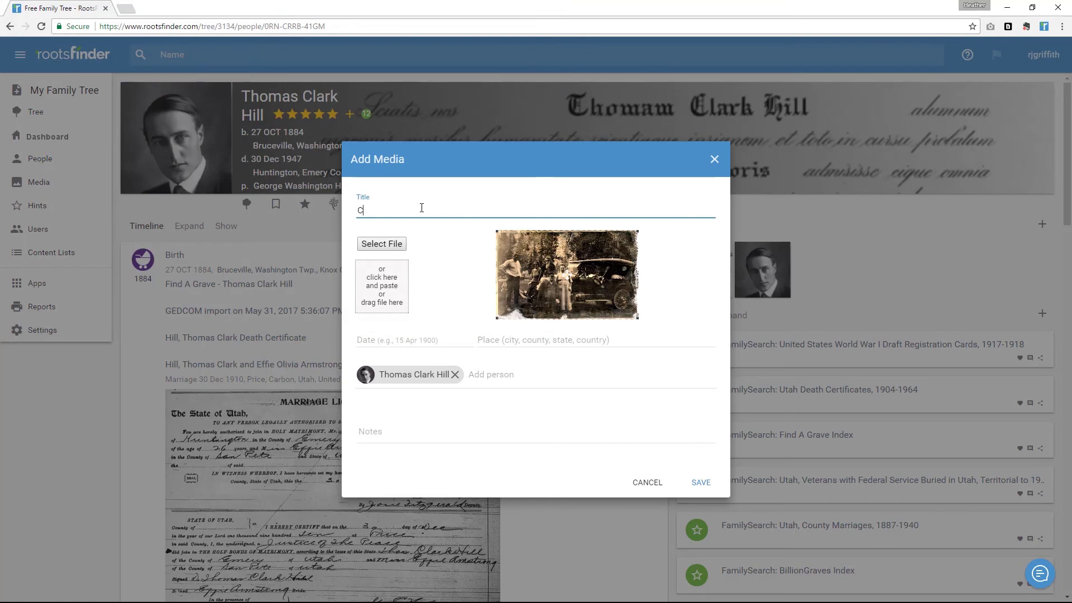
{"action": "type", "text": "amping with friends"}
Tag his spouse and another relative, add the note 'Not sure who everyone in this picture is. Need to ask dad', and save.
{"action": "left_click", "coordinate": [532, 386]}
{"action": "type", "text": "eff"}
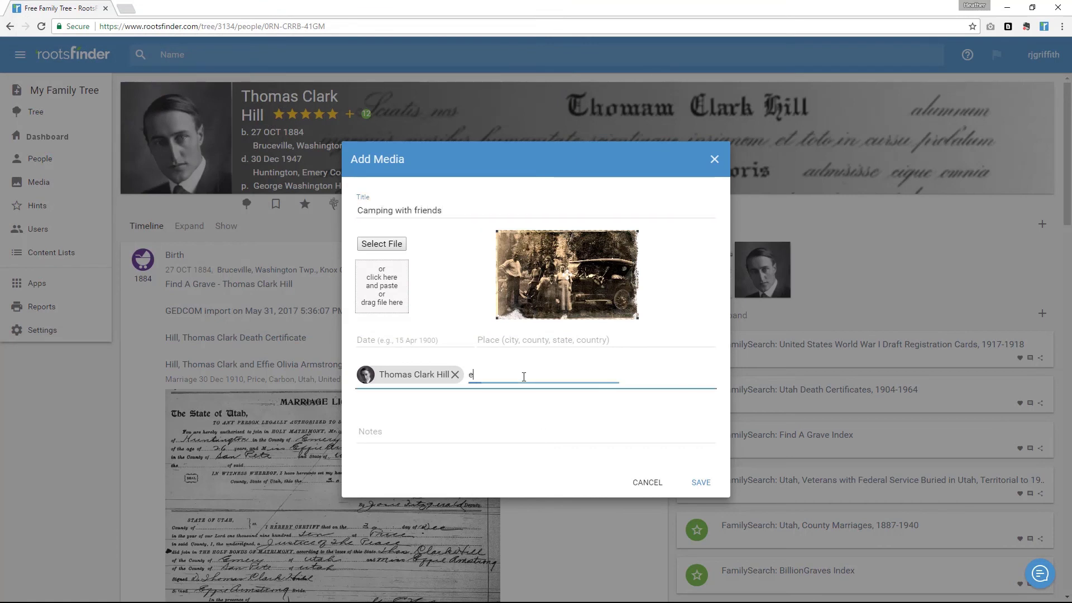
{"action": "left_click", "coordinate": [510, 402]}
{"action": "type", "text": "ane"}
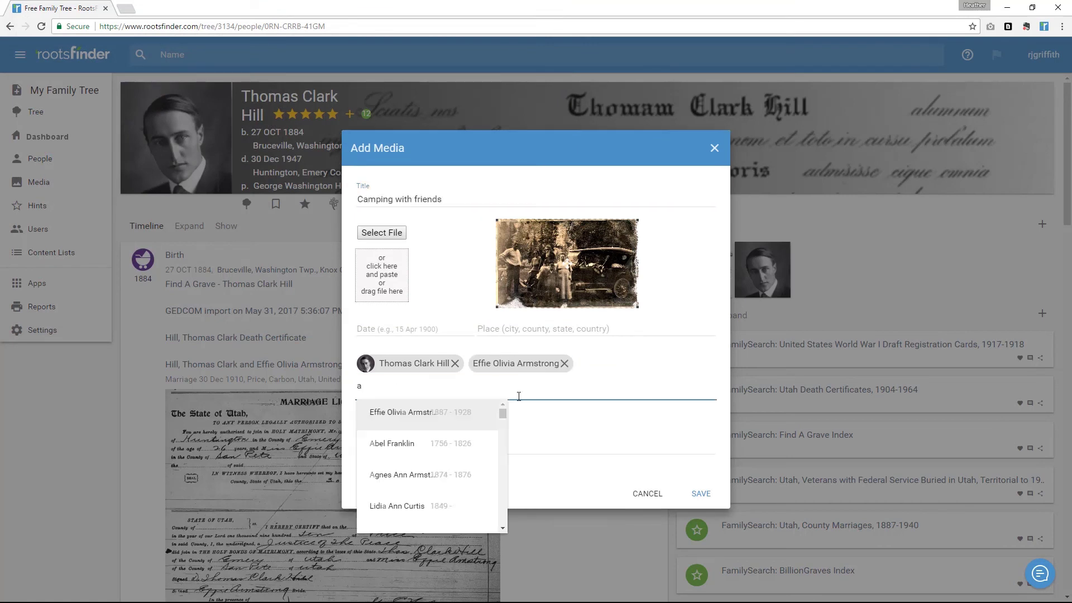
{"action": "left_click", "coordinate": [434, 416]}
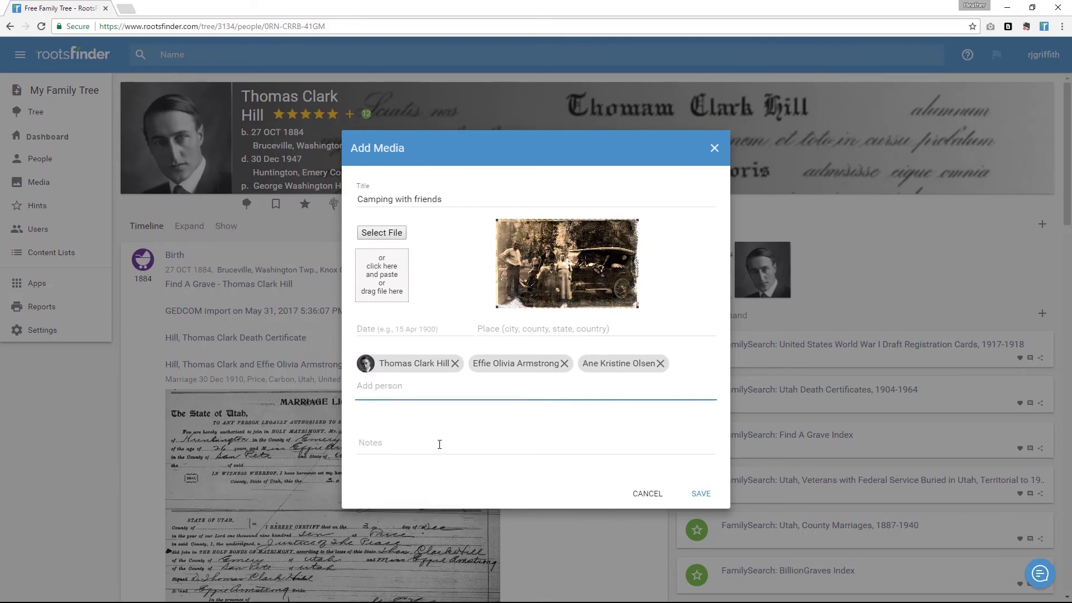
{"action": "left_click", "coordinate": [438, 445]}
{"action": "type", "text": "Not sure wh"}
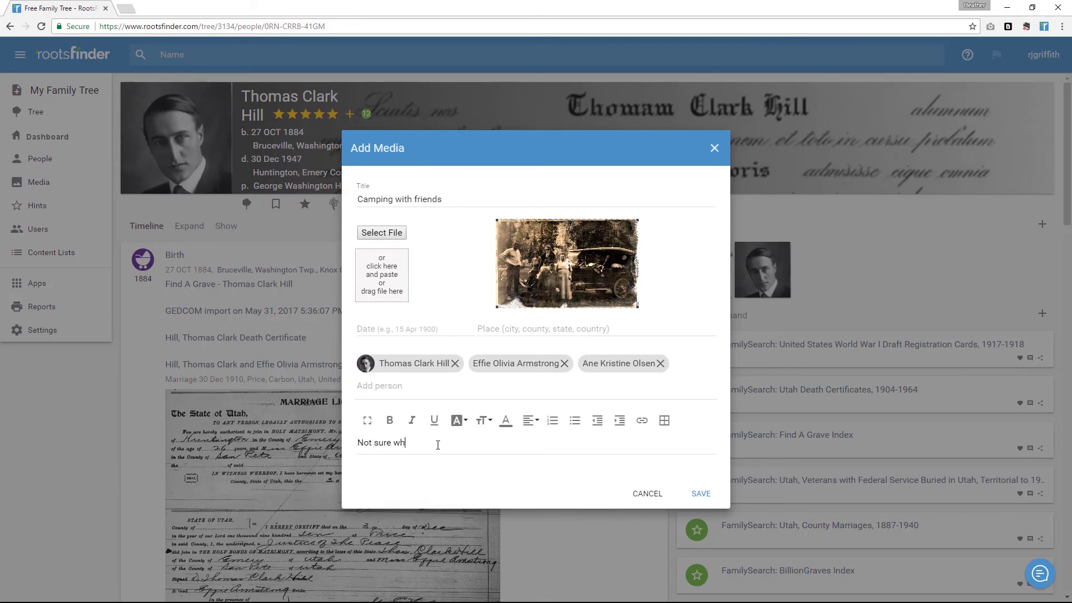
{"action": "type", "text": "o everyone in this picture is. Need to ask dad."}
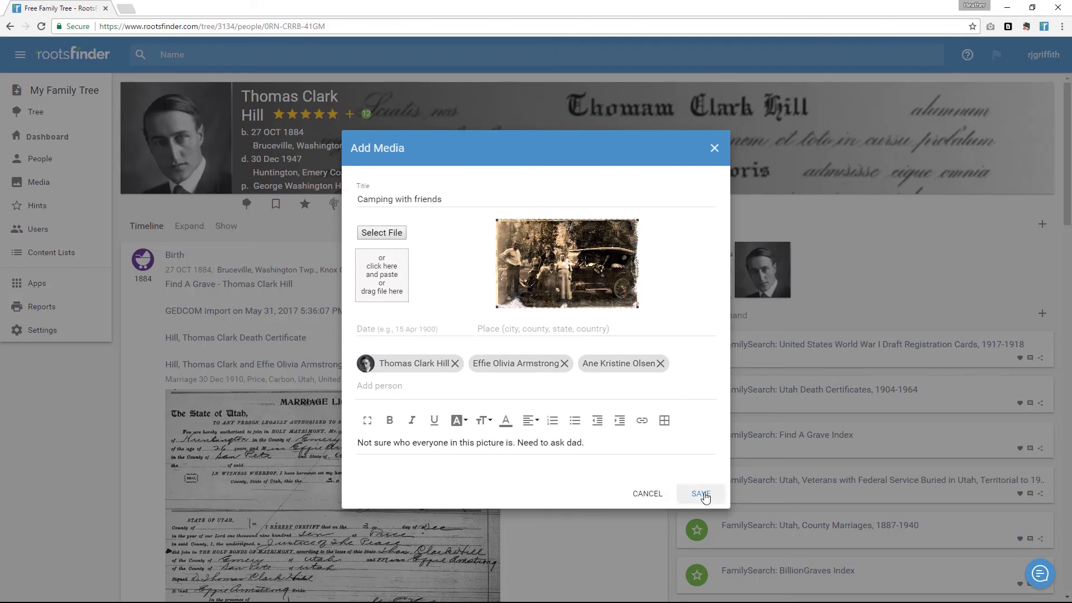
{"action": "left_click", "coordinate": [705, 496]}
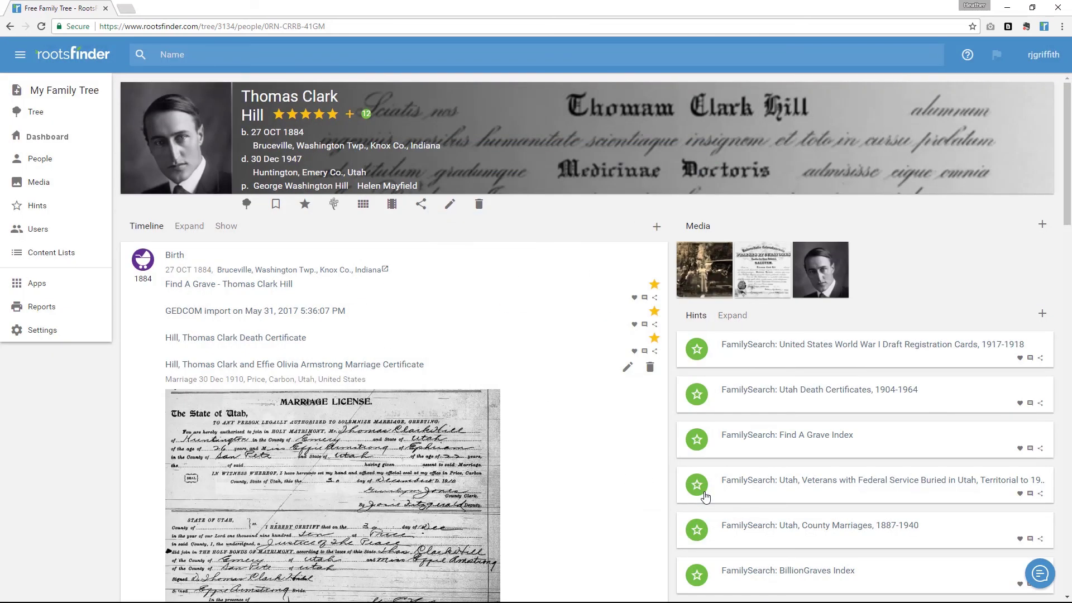
Create and save a media video with music '6 Humoresques de concert, Op. 14'.
{"action": "left_click", "coordinate": [393, 205]}
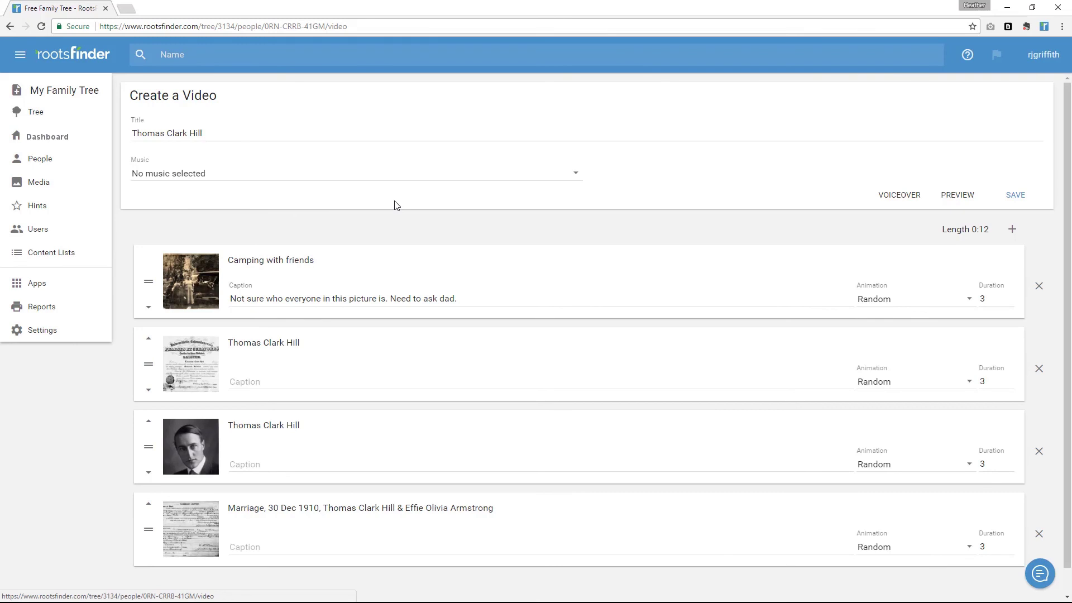
{"action": "left_click", "coordinate": [364, 175]}
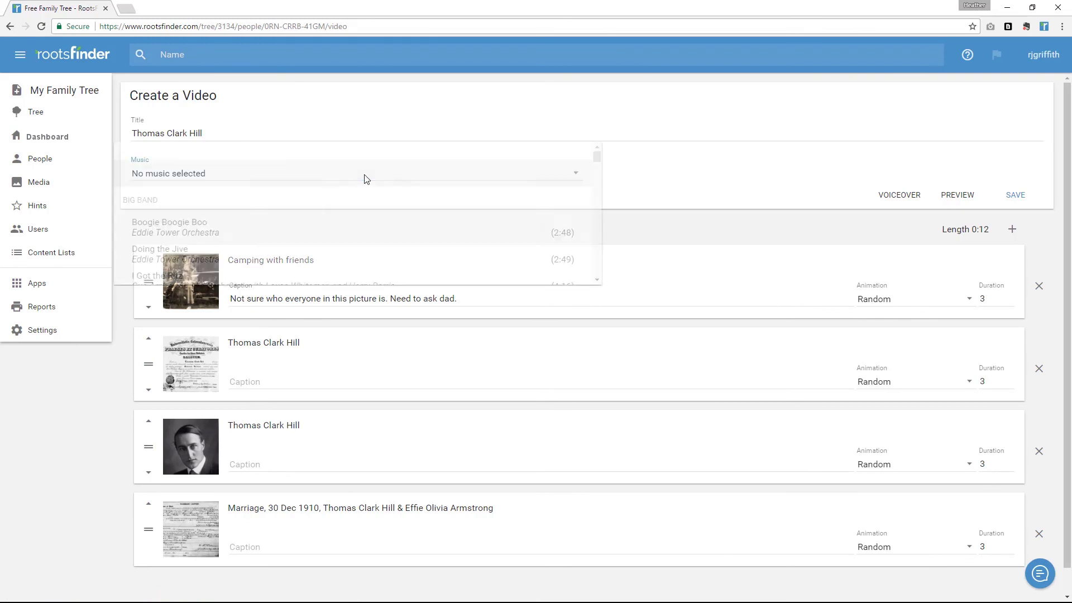
{"action": "scroll", "coordinate": [341, 236], "scroll_direction": "down", "scroll_amount": 5}
{"action": "scroll", "coordinate": [308, 227], "scroll_direction": "down", "scroll_amount": 2}
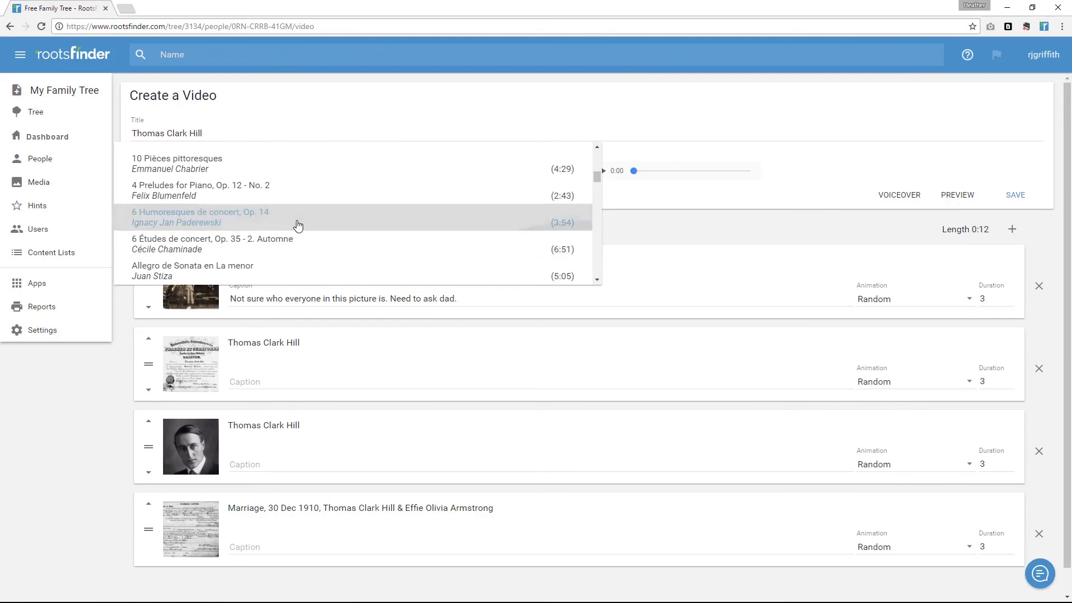
{"action": "left_click", "coordinate": [299, 223]}
{"action": "left_click", "coordinate": [1015, 195]}
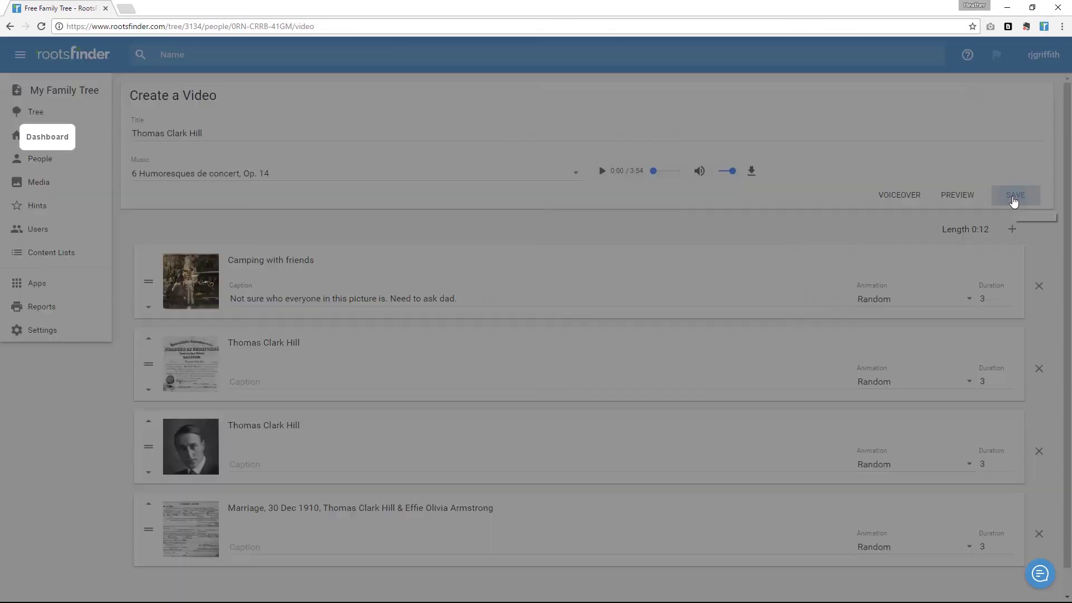
{"action": "left_click", "coordinate": [745, 356]}
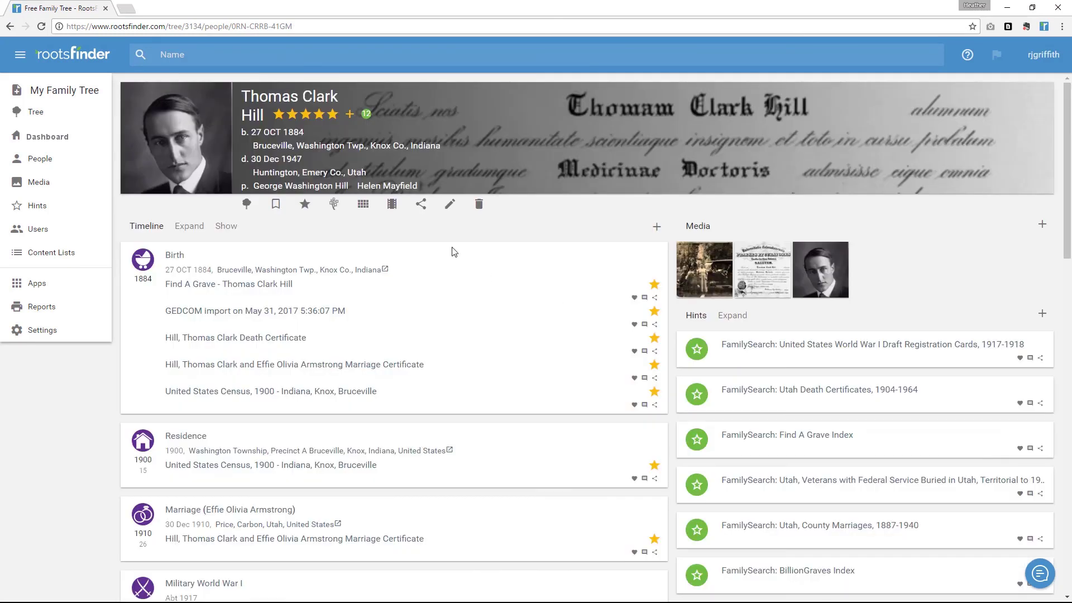
Post the profile to Facebook with the message 'This was my great grandfather'.
{"action": "left_click", "coordinate": [421, 211]}
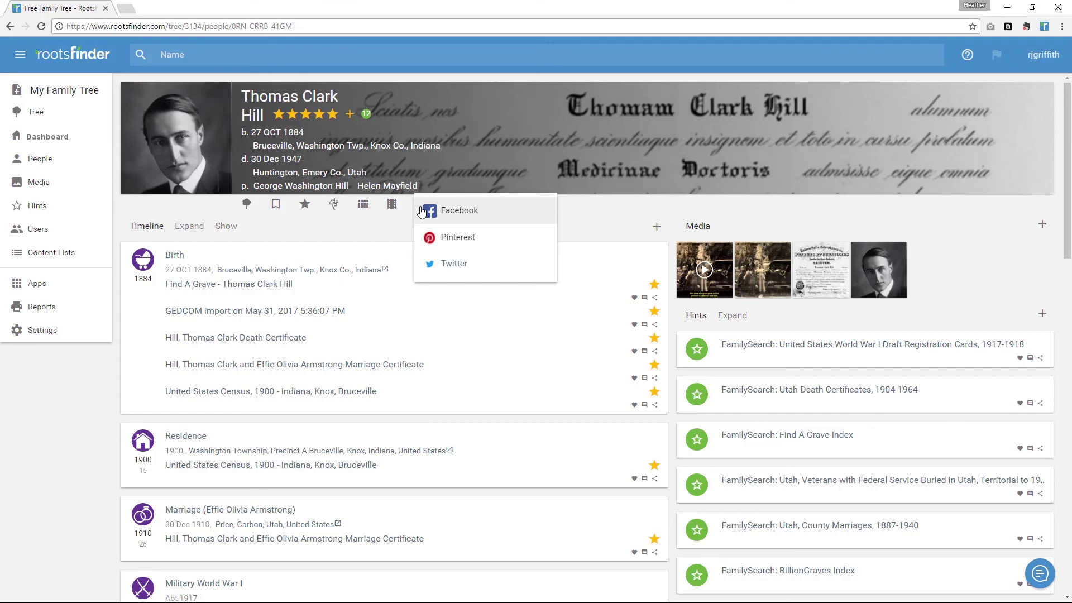
{"action": "left_click", "coordinate": [421, 211]}
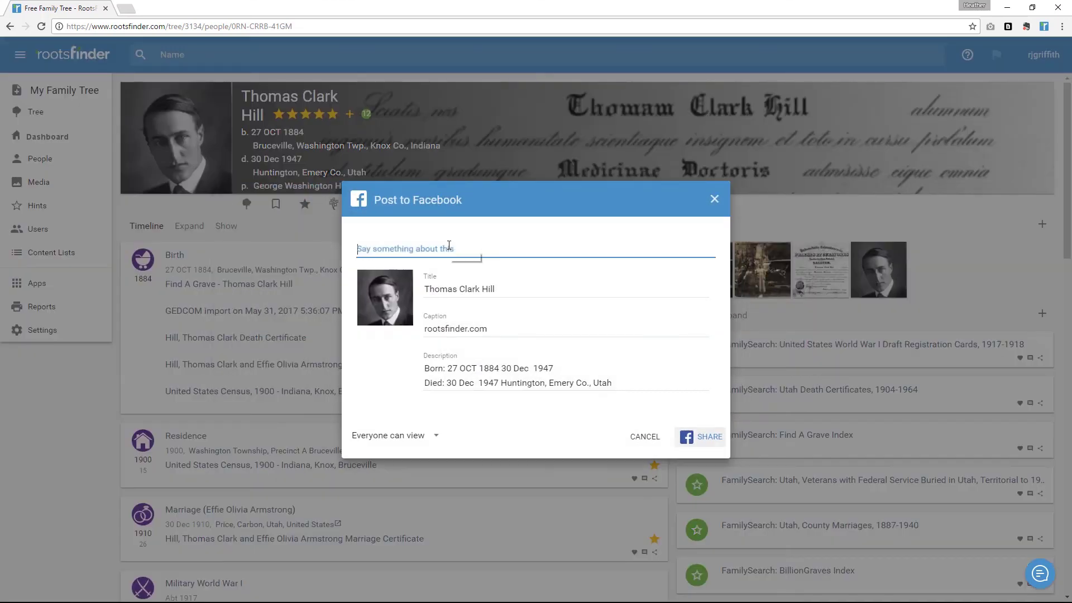
{"action": "left_click", "coordinate": [508, 258]}
{"action": "type", "text": "This was my g"}
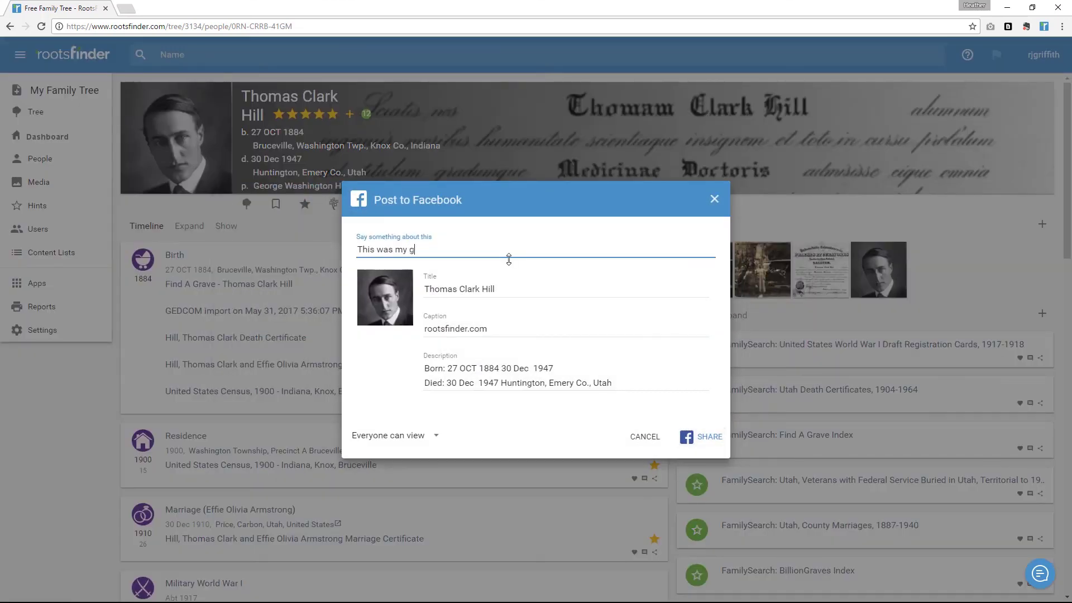
{"action": "type", "text": "reat grandfather"}
{"action": "left_click", "coordinate": [707, 444]}
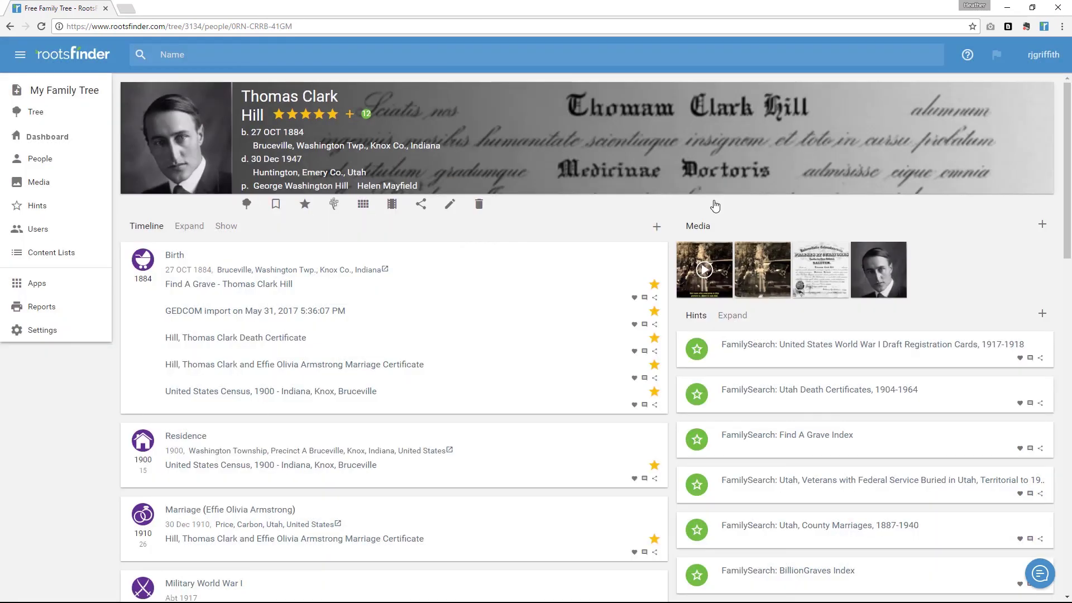